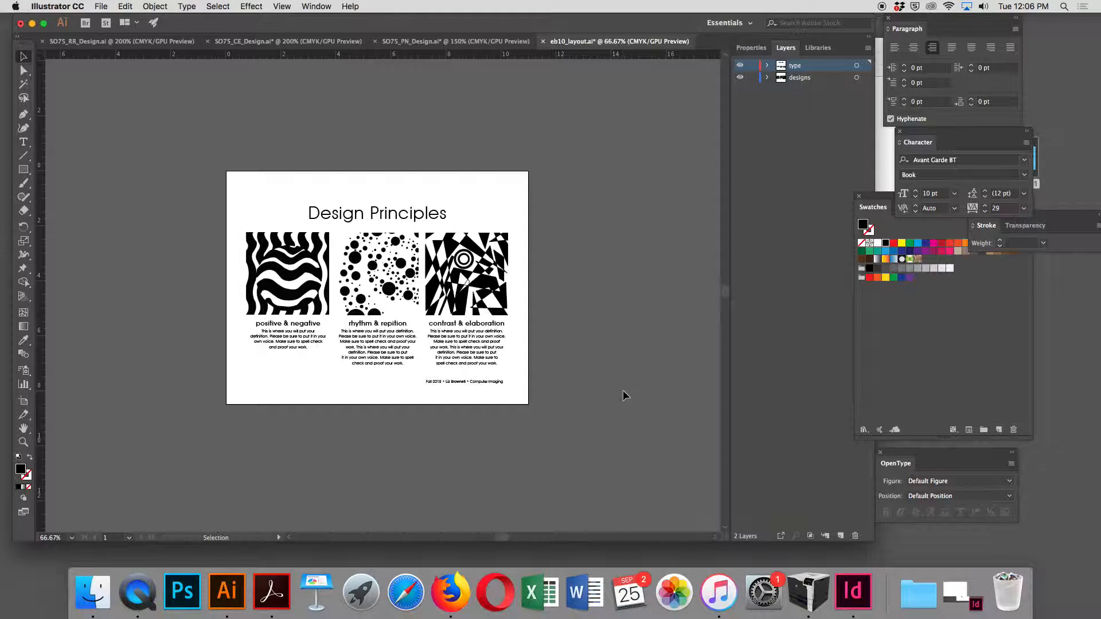
Step: Save the layout document and select all of its artwork
key(a)
key(super+s)
key(super+a)
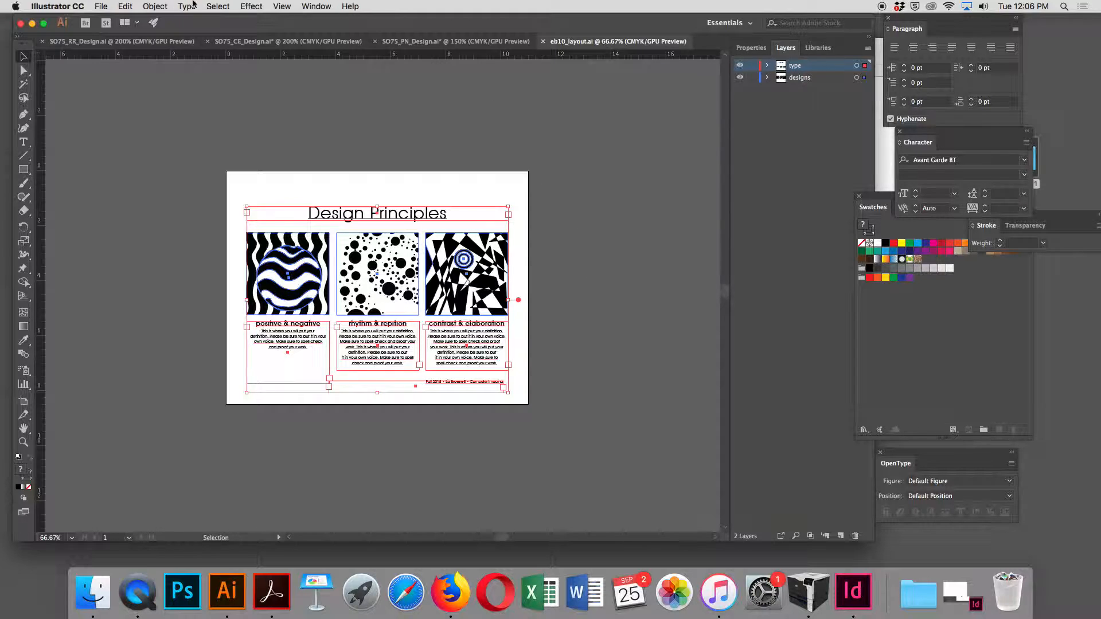
Step: Save a copy of the layout as eb10_layoutPRINT in Adobe PDF (pdf) format in the SO75_Proj1 folder
click(100, 6)
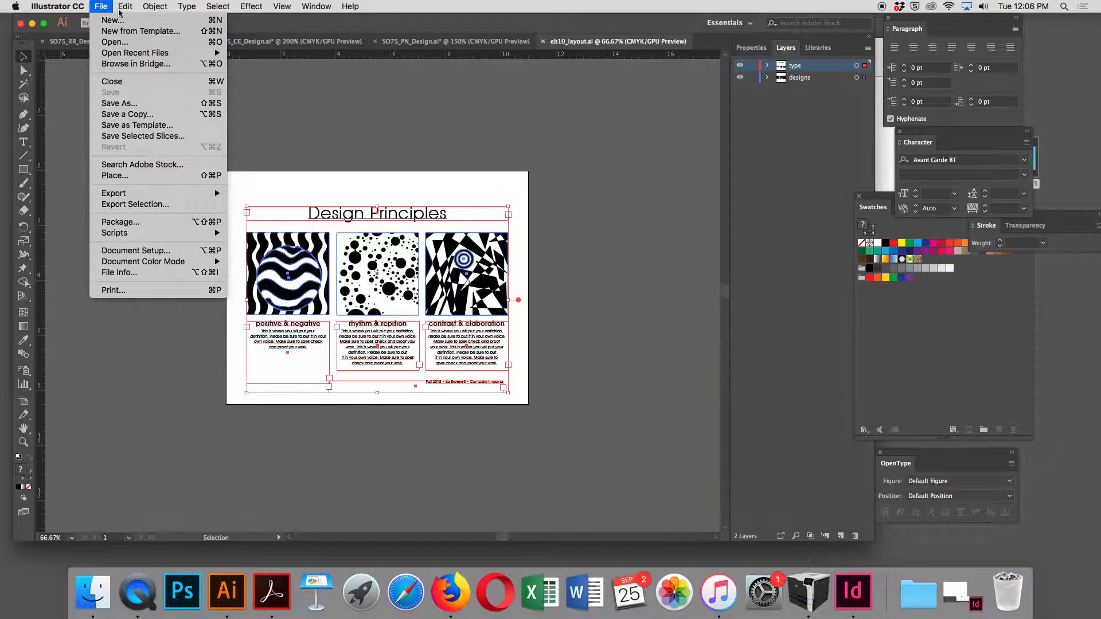
click(132, 105)
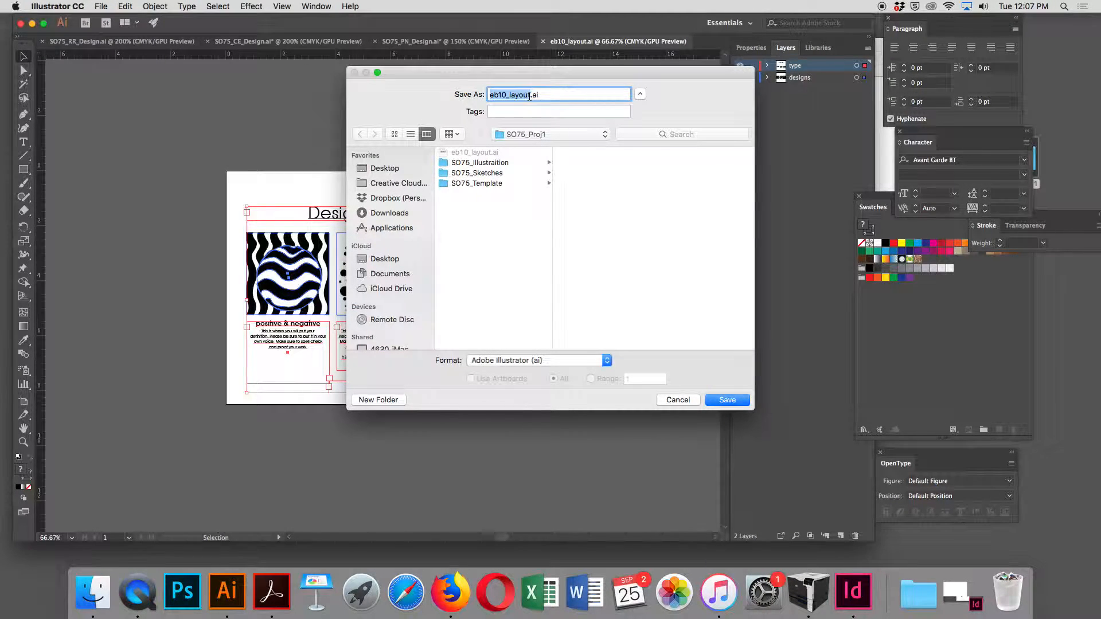
click(530, 94)
text(PRINT)
click(606, 360)
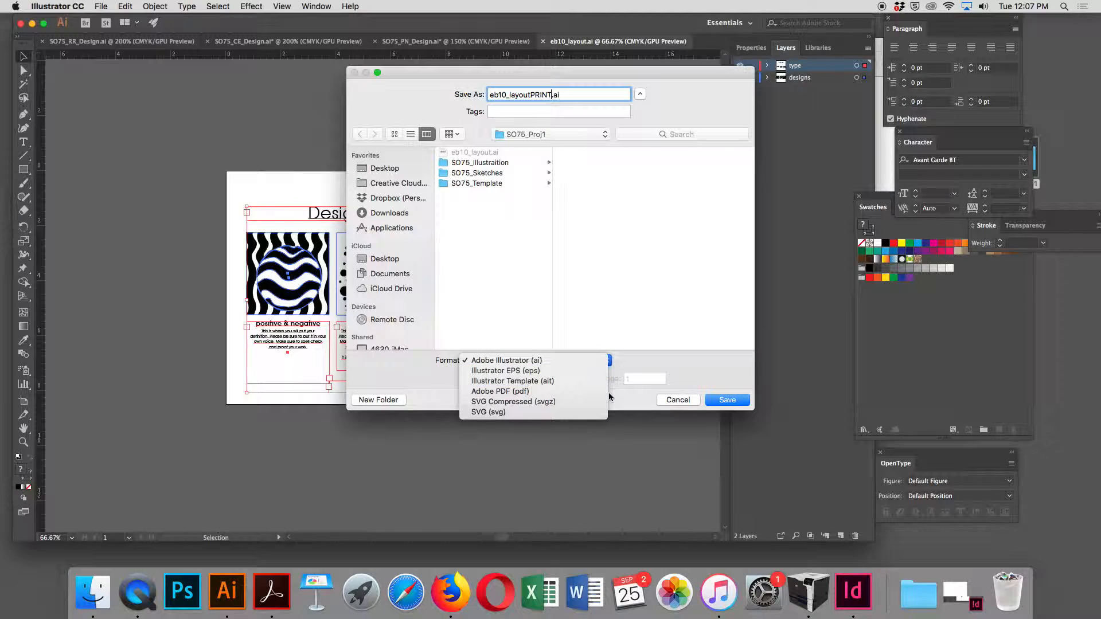
click(571, 391)
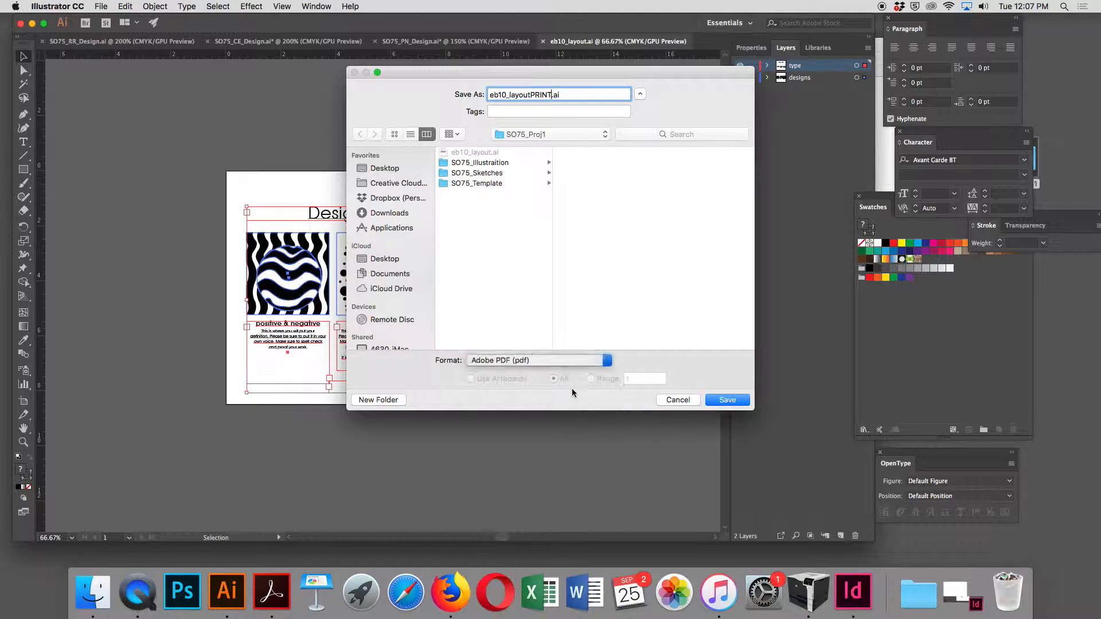
click(727, 401)
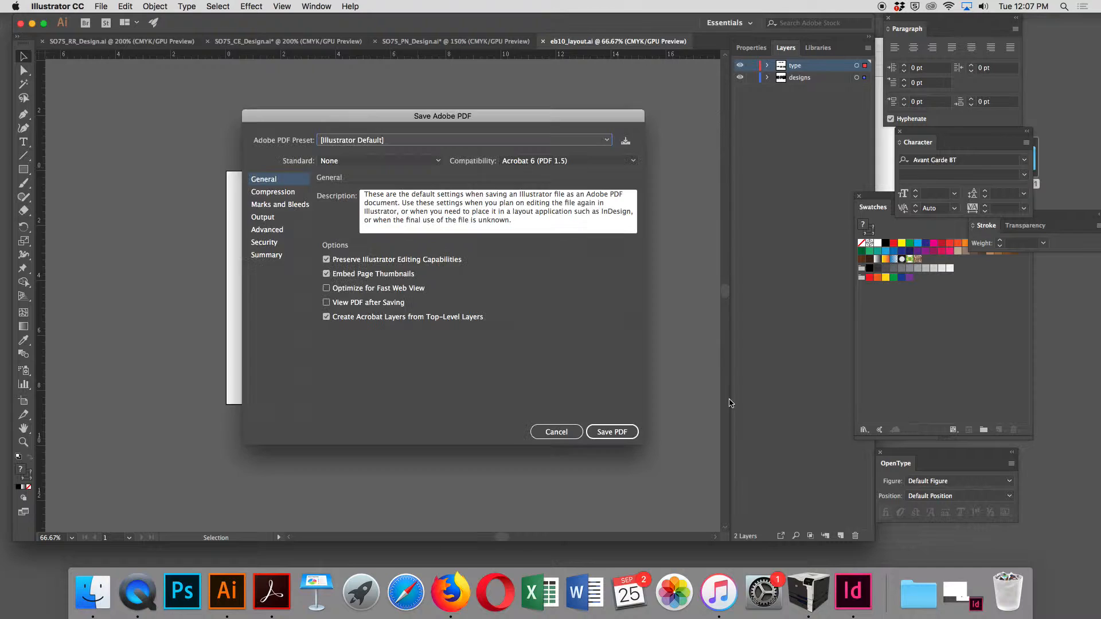
Step: Apply the [Press Quality] PDF preset and save the PDF
click(387, 140)
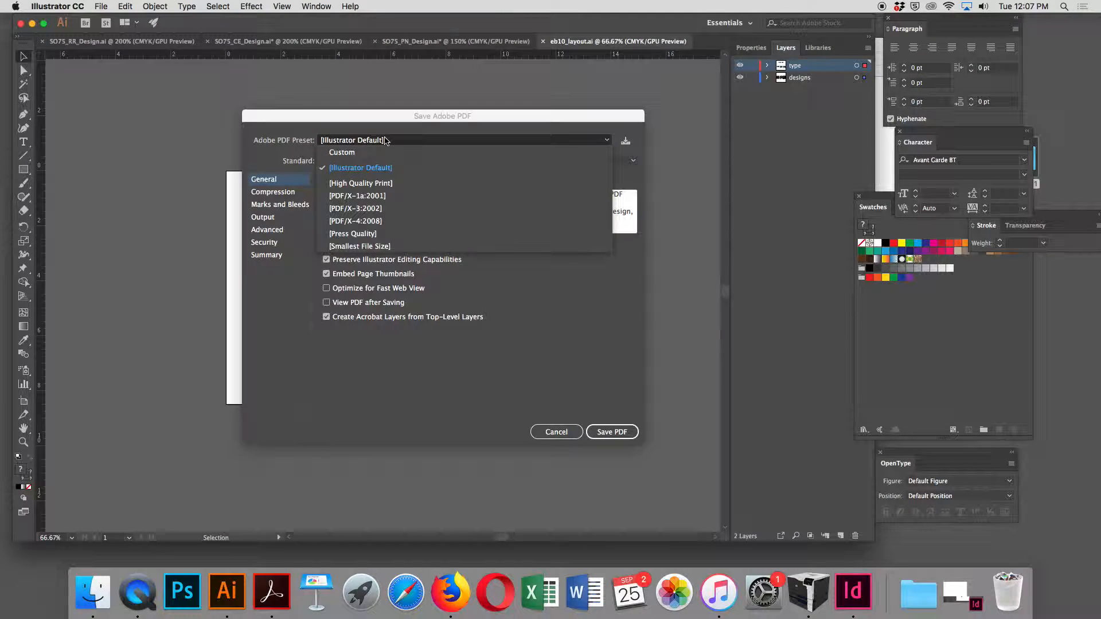
click(378, 234)
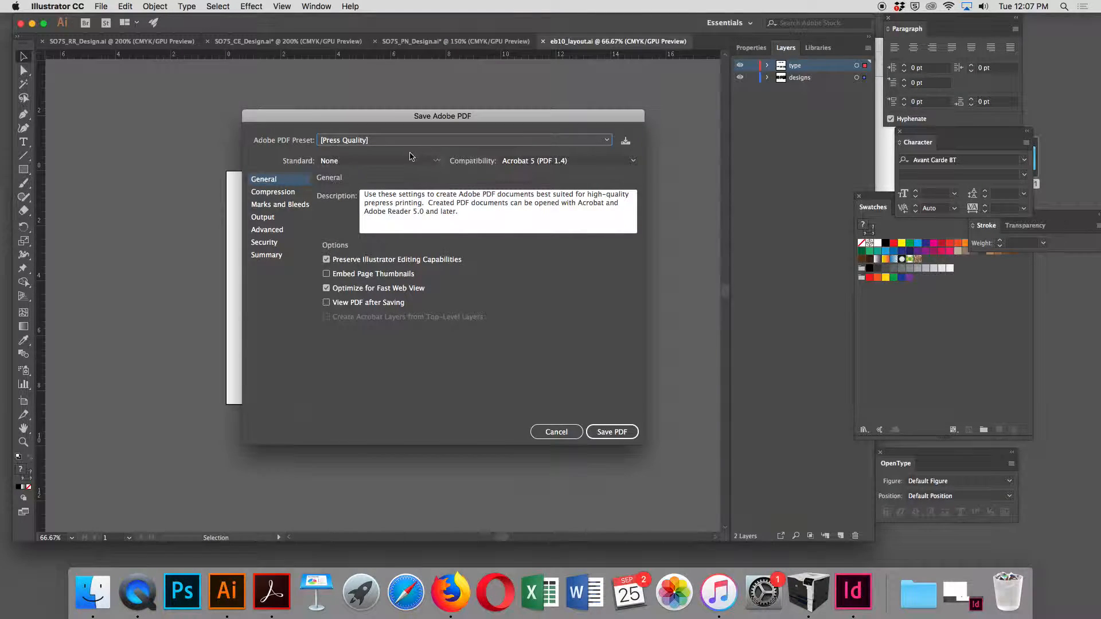
click(634, 432)
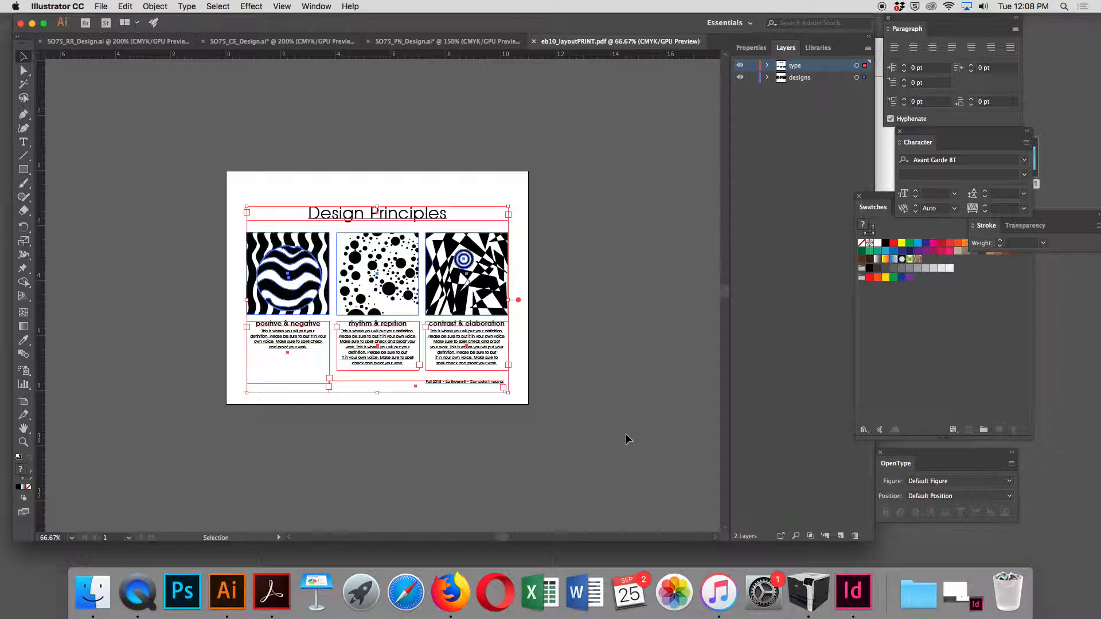
Step: Close the SO75_PN_Design, SO75_CE_Design and SO75_RR_Design documents, discarding unsaved changes, so only the print PDF stays open
click(367, 42)
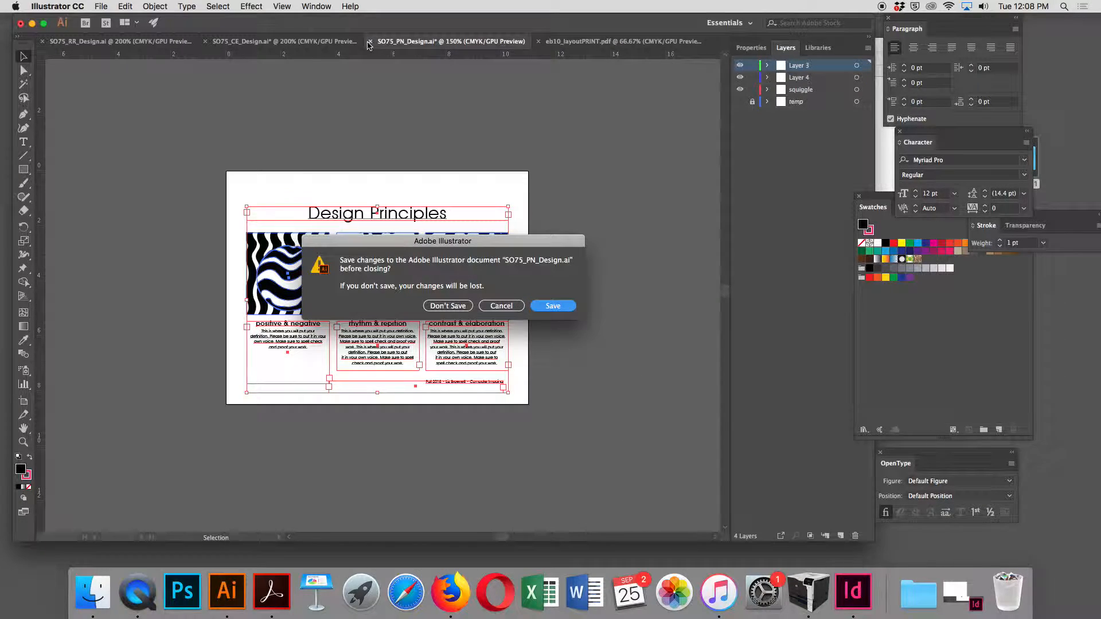
click(452, 305)
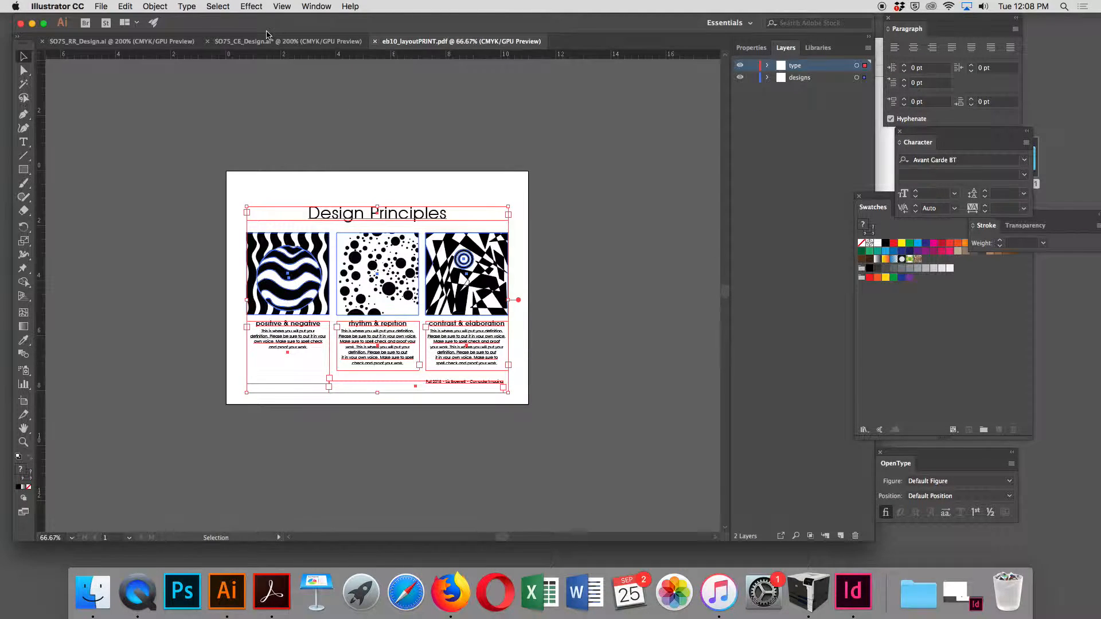
click(208, 41)
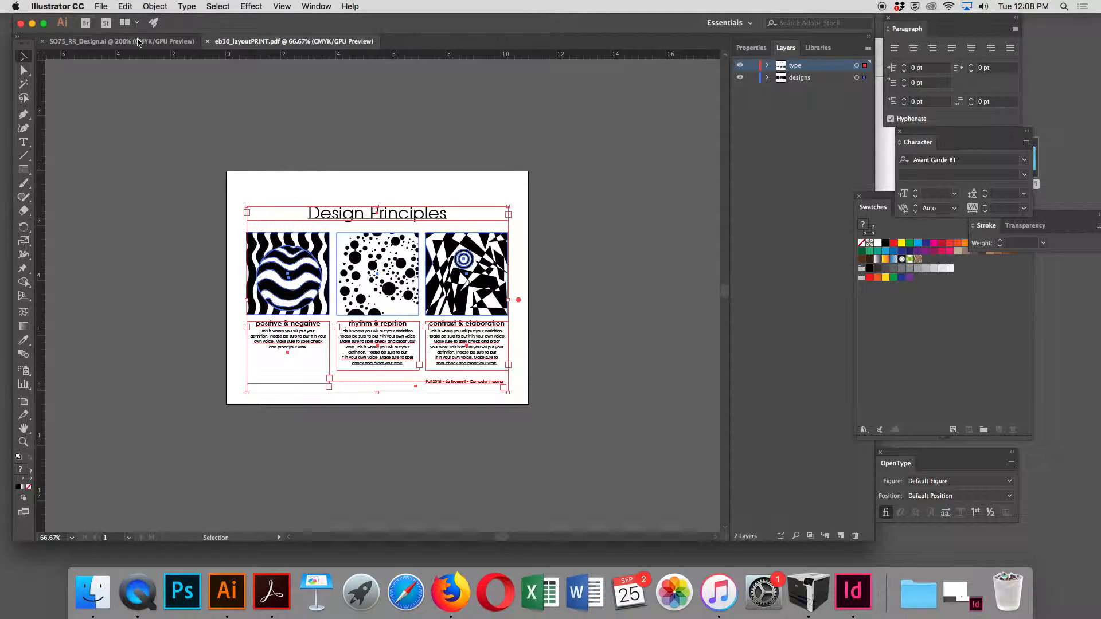
click(44, 41)
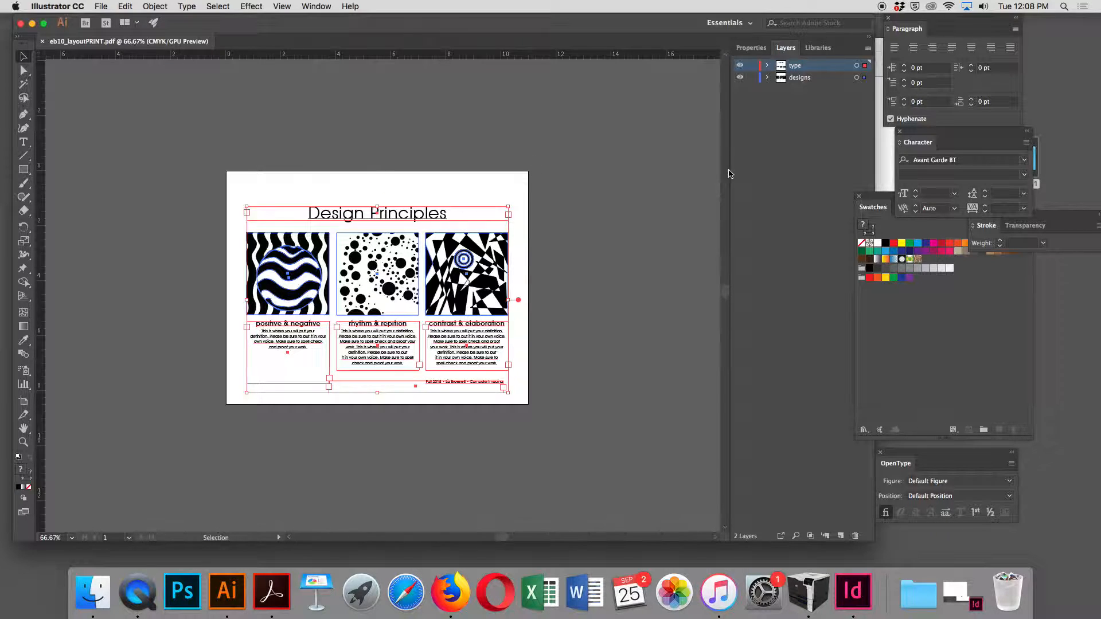
Step: Flatten the artwork of the print PDF into the single type layer
click(868, 48)
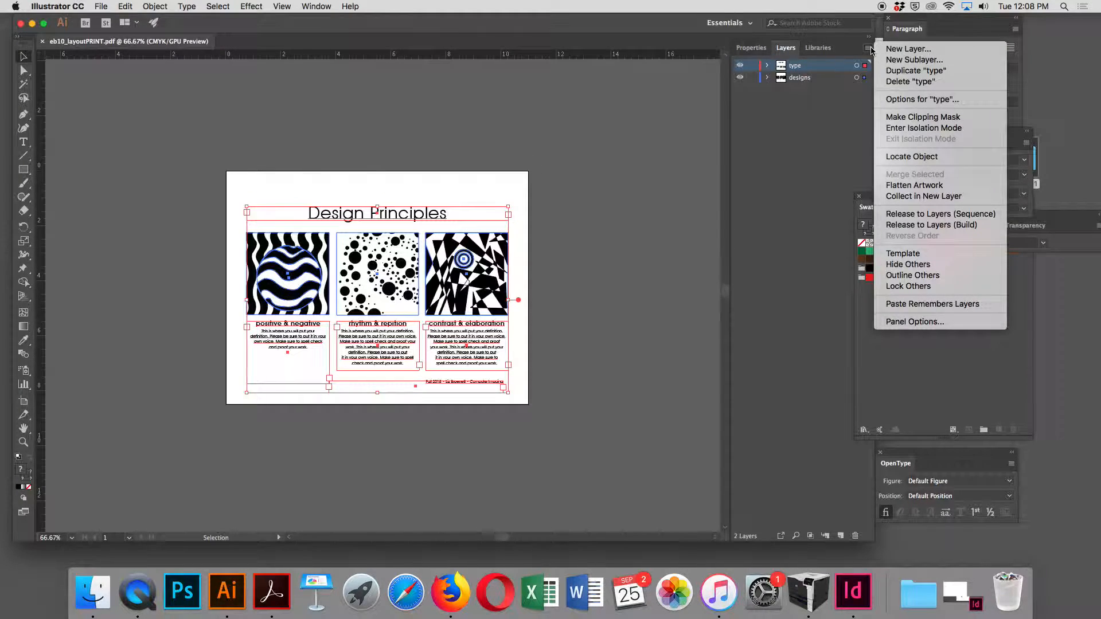
click(946, 189)
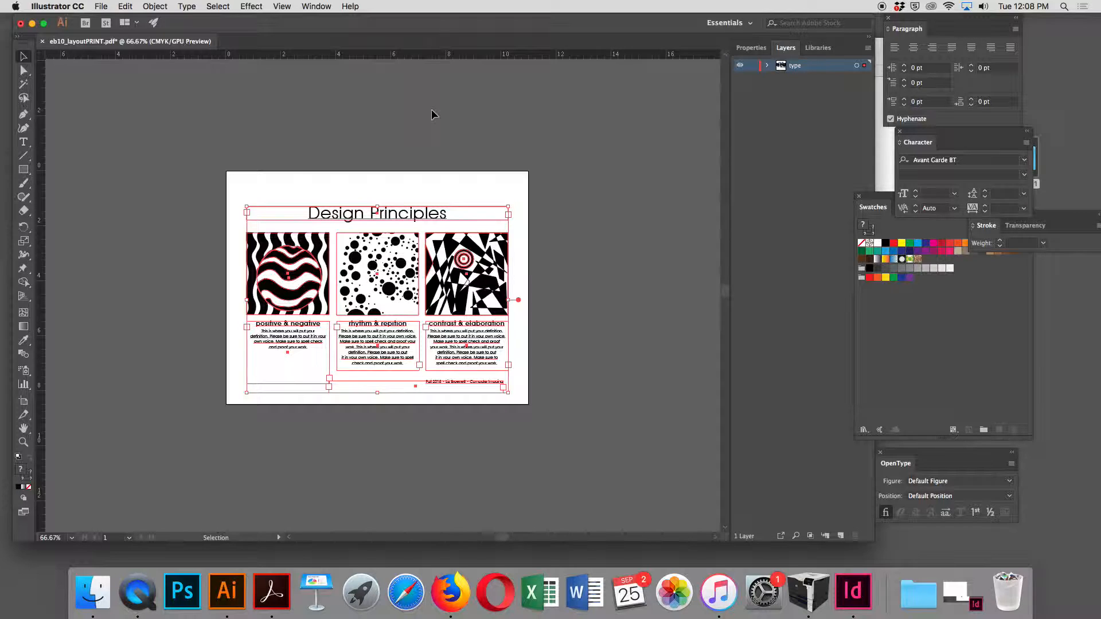
Step: Run a spelling check, ignoring the capitalization suggestions, and change all instances of "repition" to "repetition"
click(153, 6)
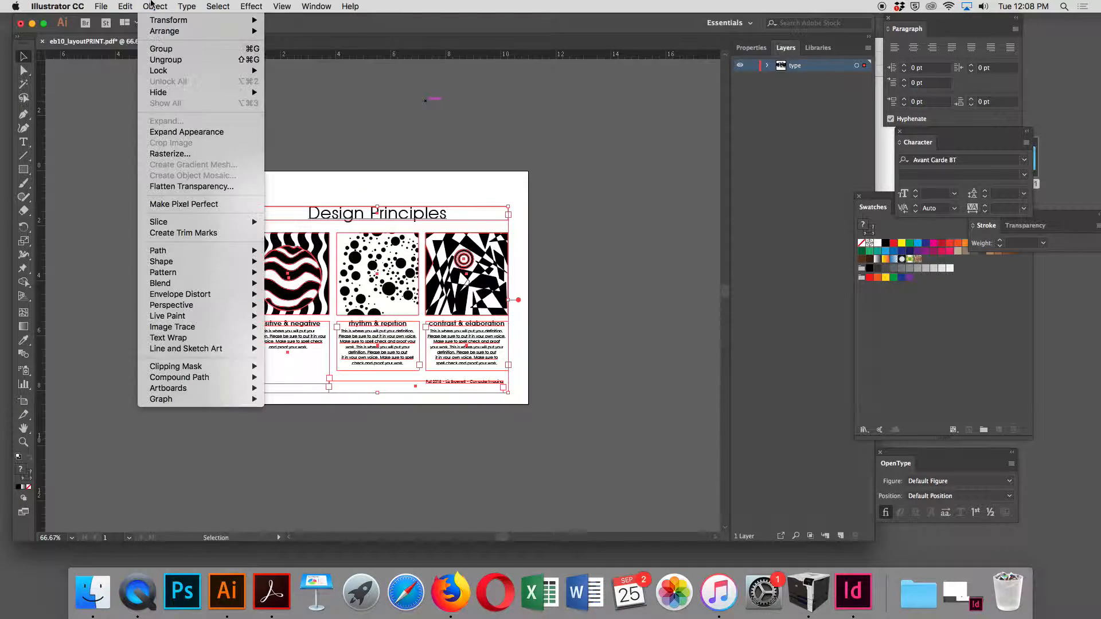
mouse_move(127, 4)
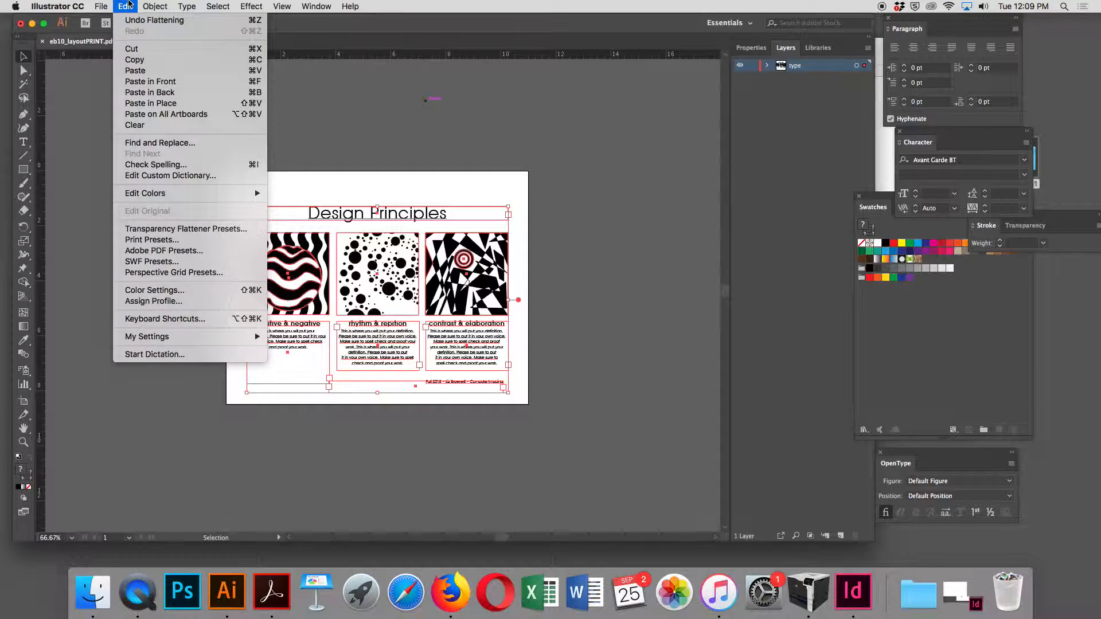
click(156, 165)
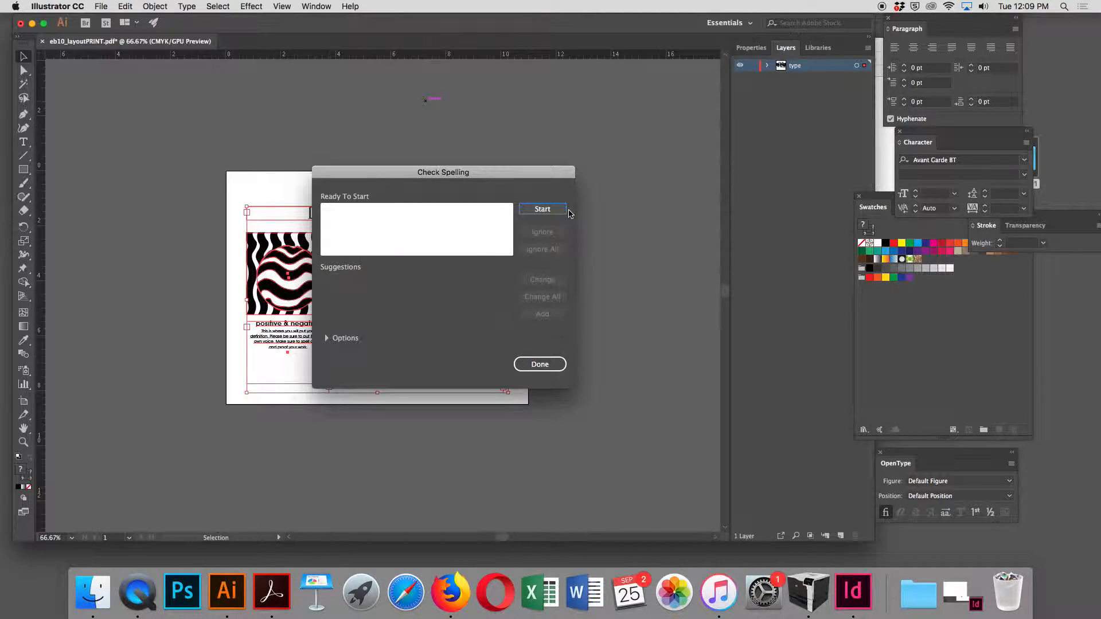
click(542, 209)
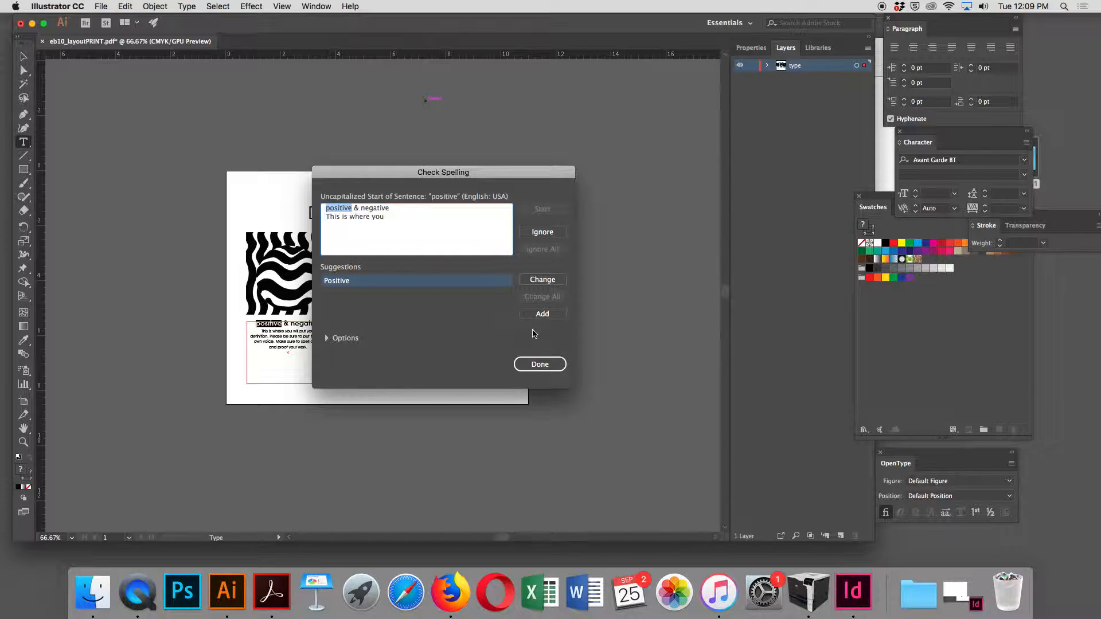
click(549, 233)
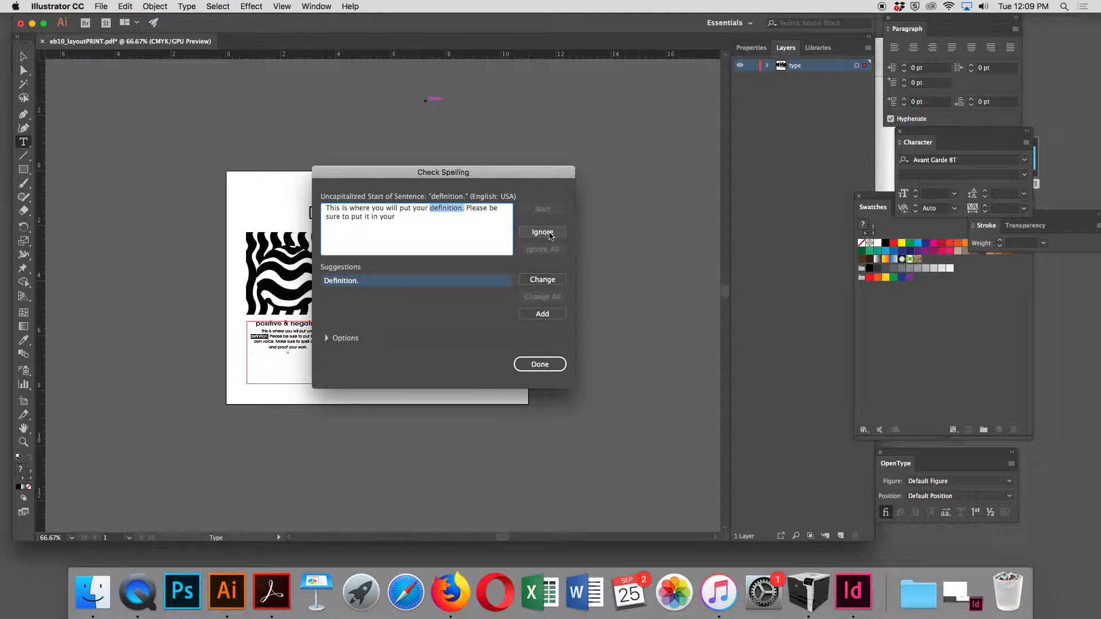
click(549, 233)
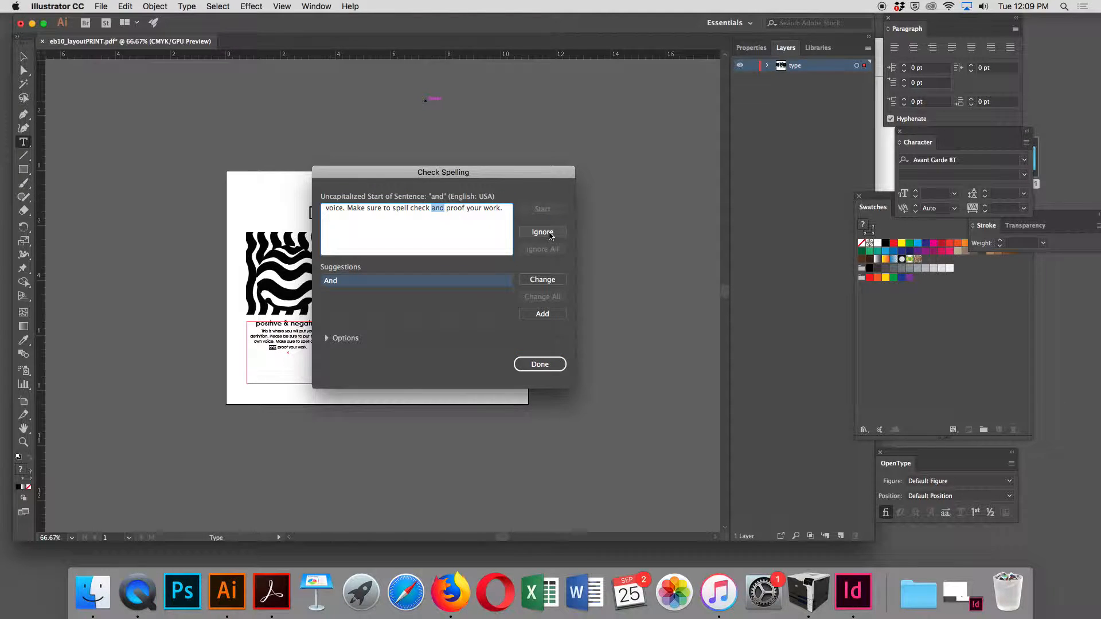
click(550, 234)
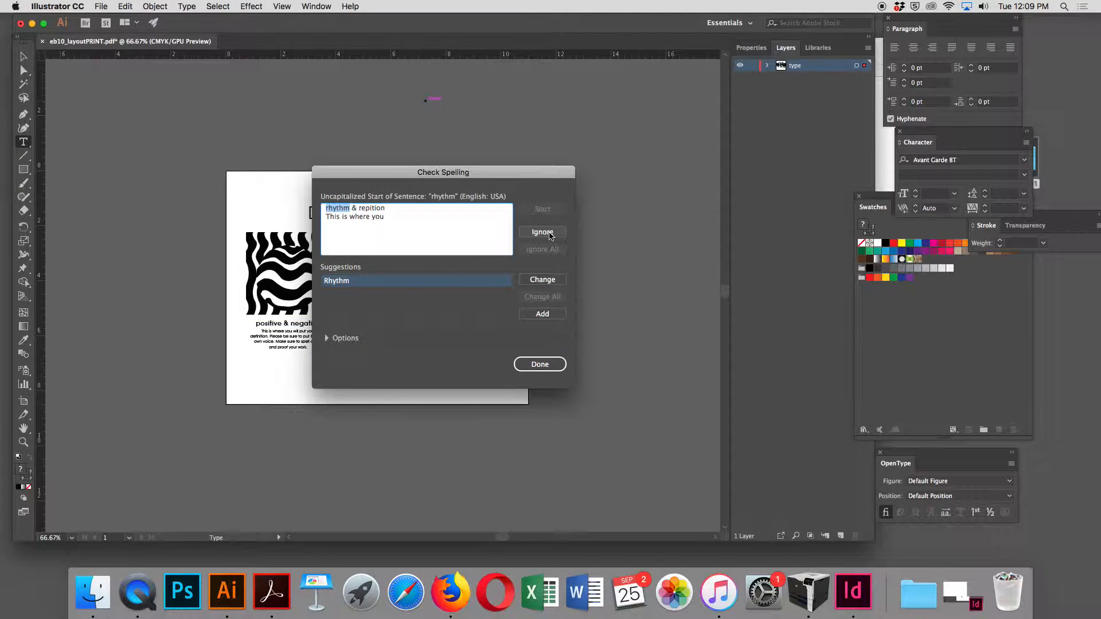
click(549, 233)
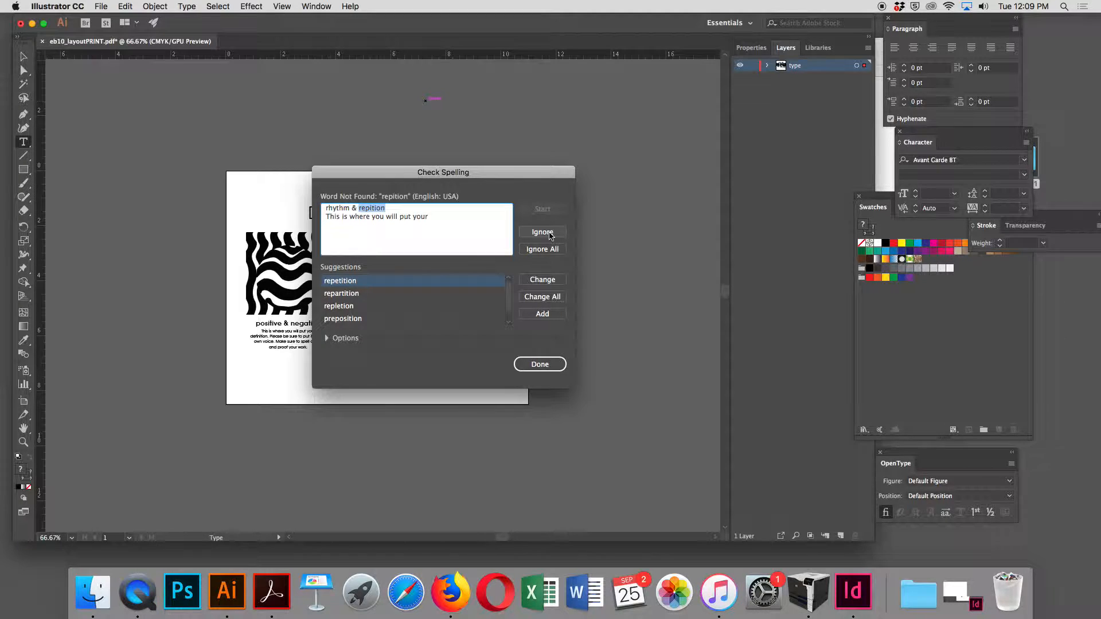
click(546, 297)
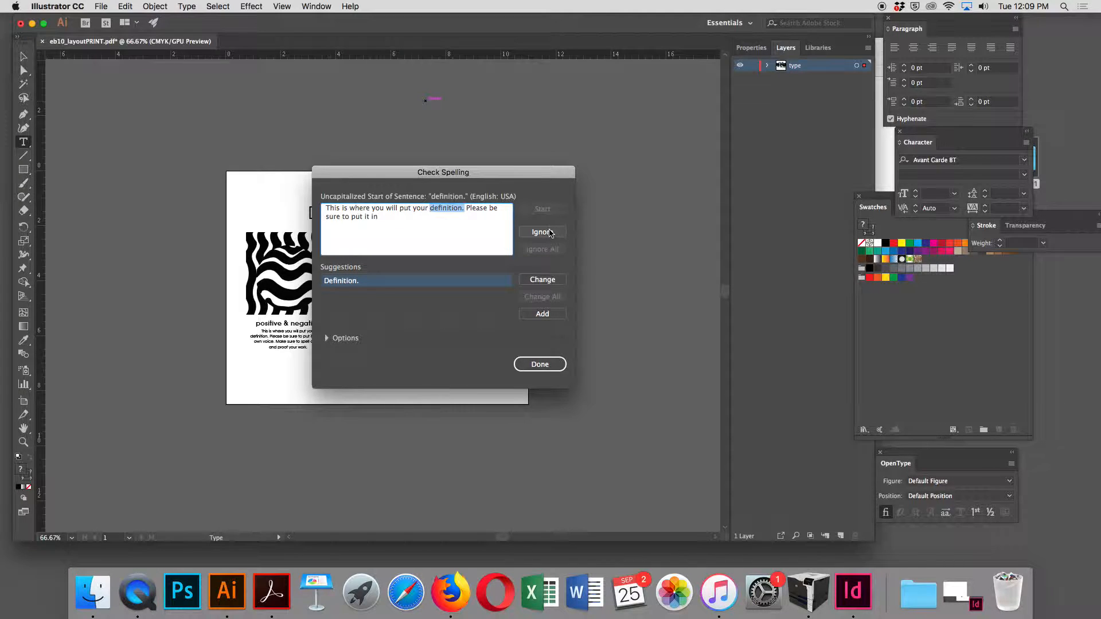
Step: Ignore the remaining capitalization suggestions in the spelling check and close it
click(550, 233)
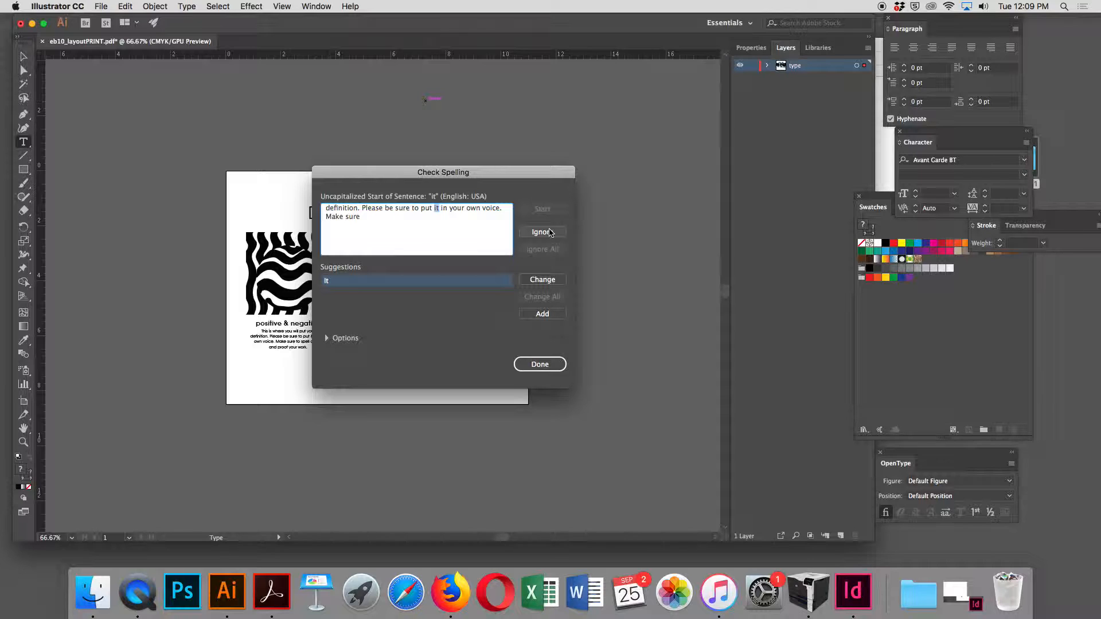
click(550, 233)
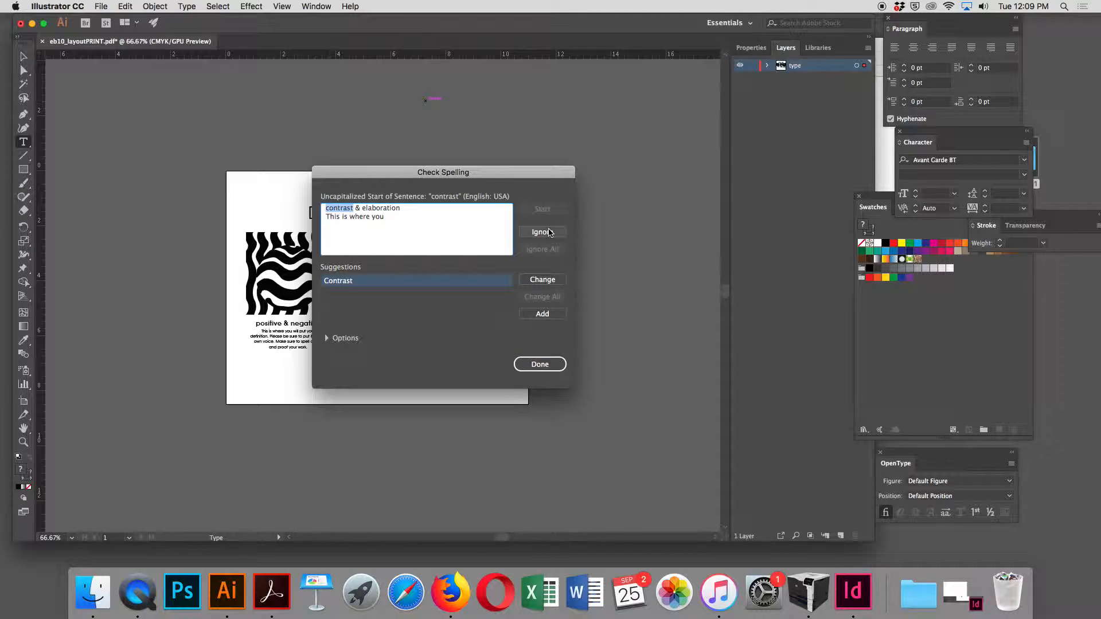
click(550, 233)
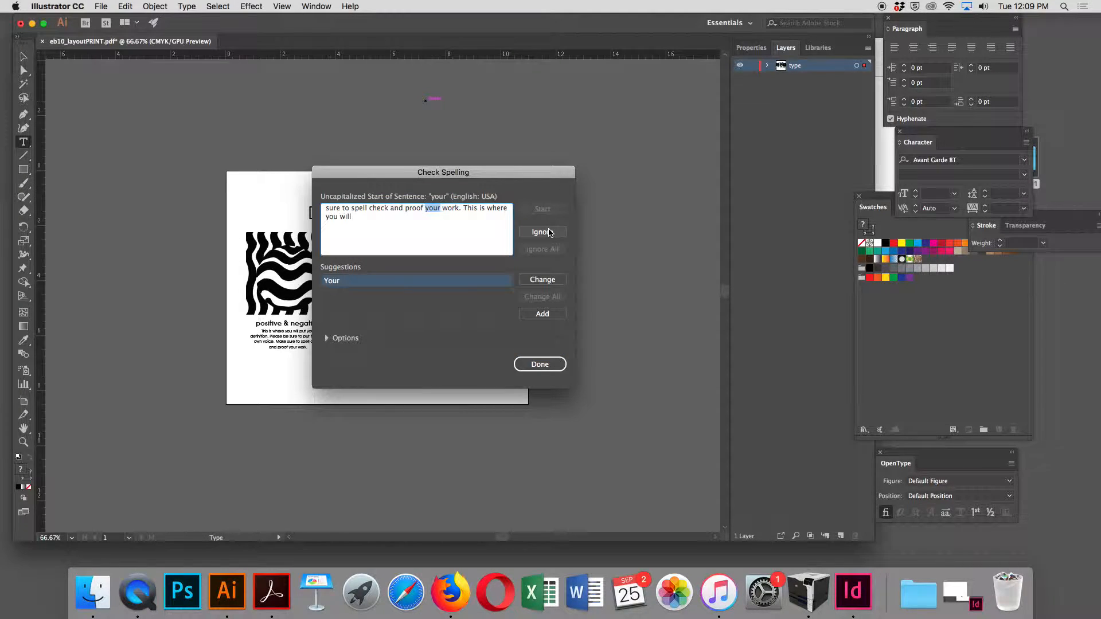
click(550, 233)
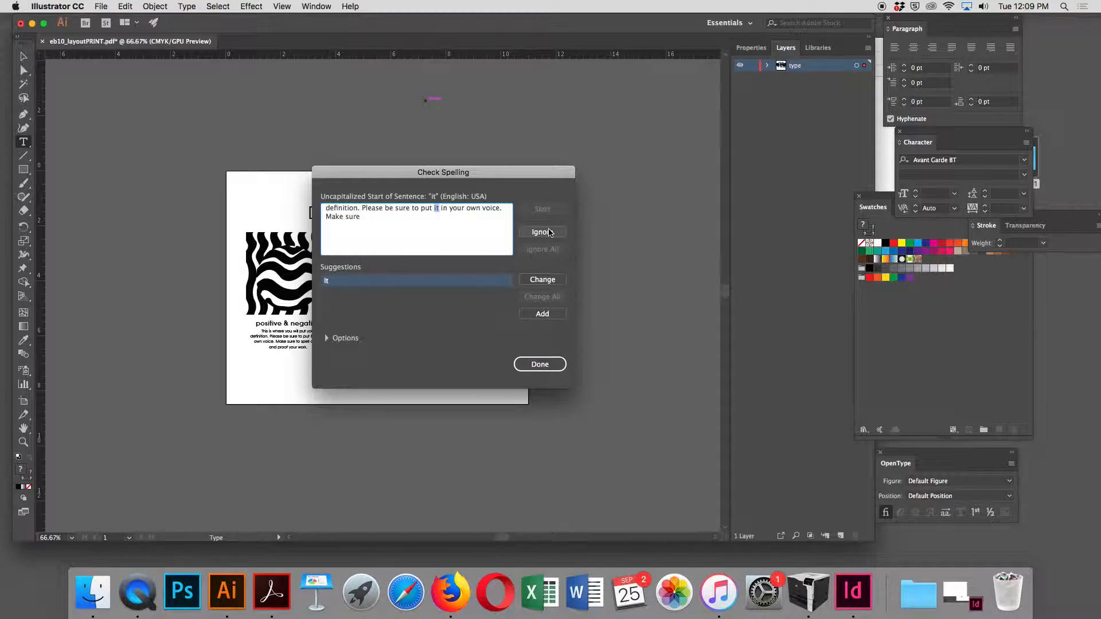
click(550, 233)
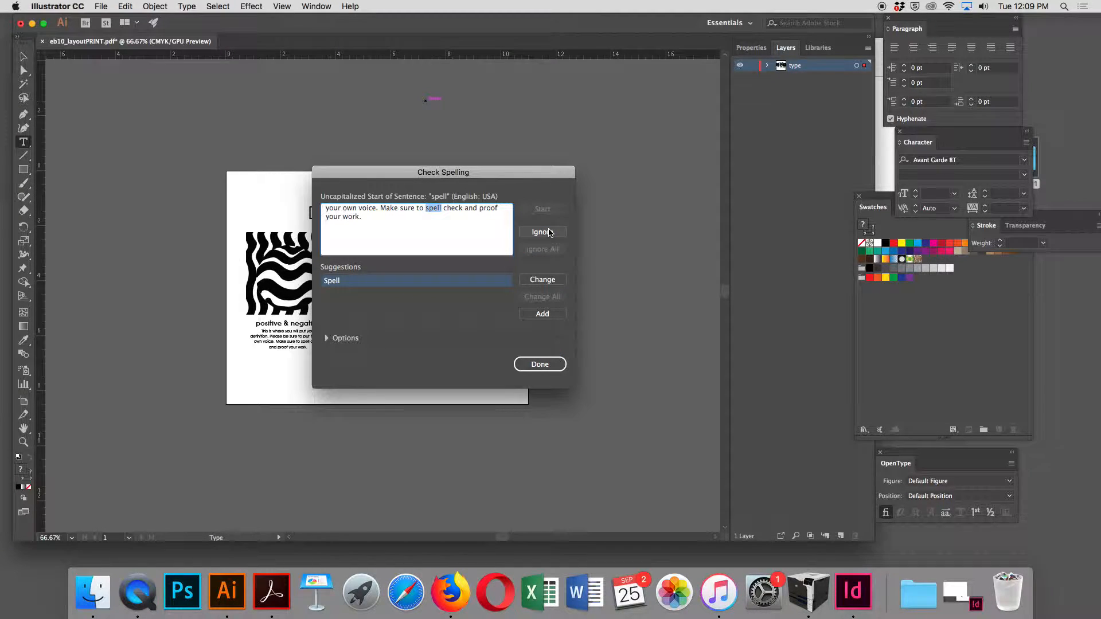
click(549, 233)
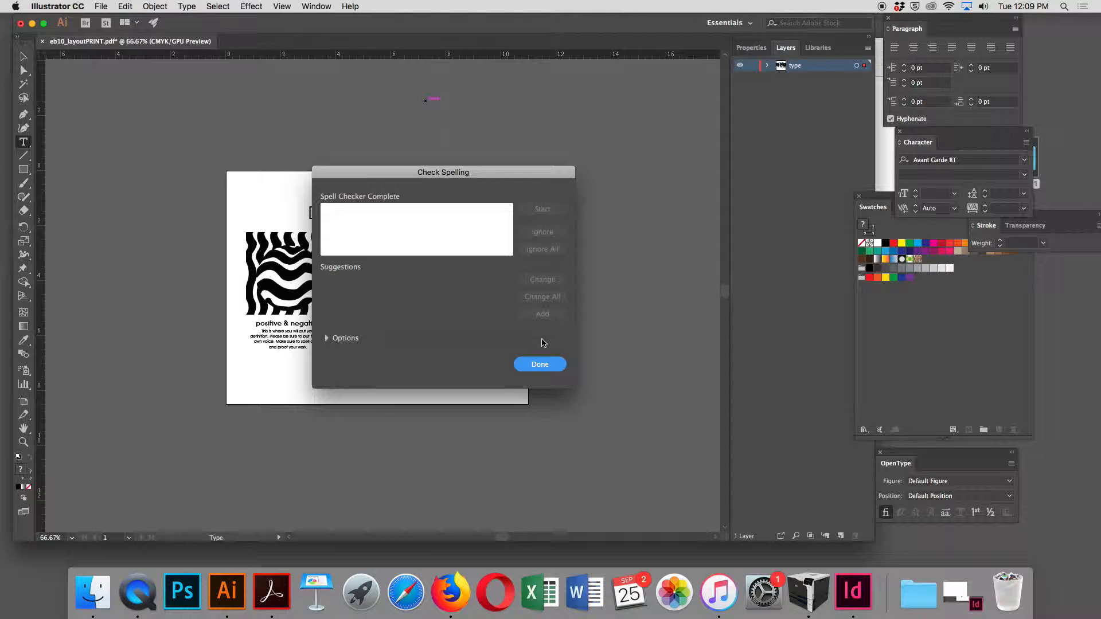
click(540, 365)
Step: Select all artwork on the artboard and convert the text to outlines
key(super+a)
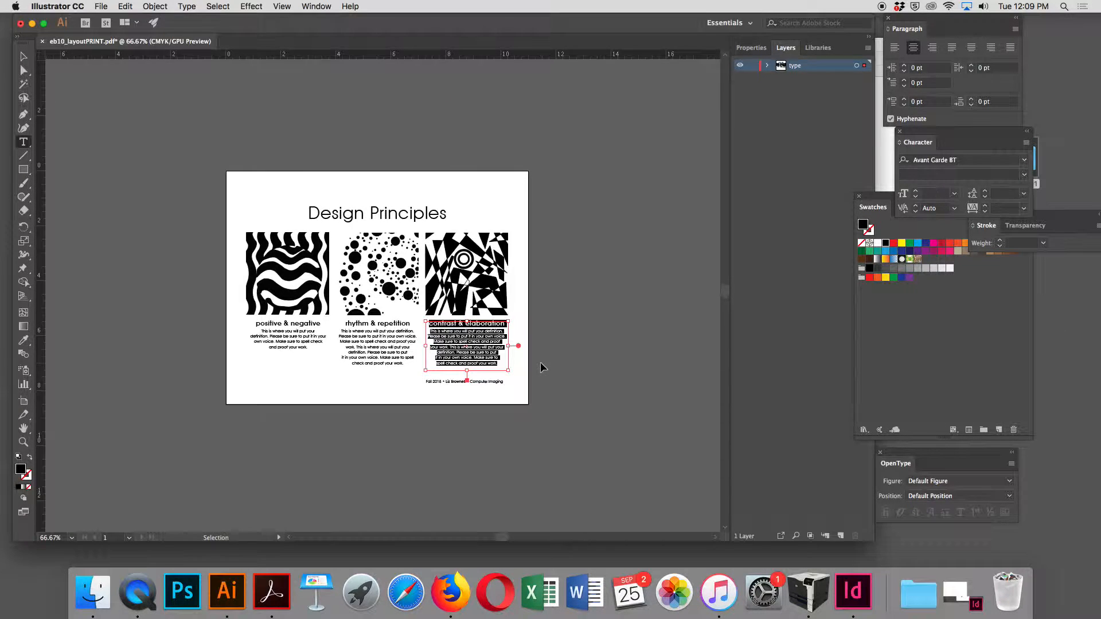
key(super+shift+a)
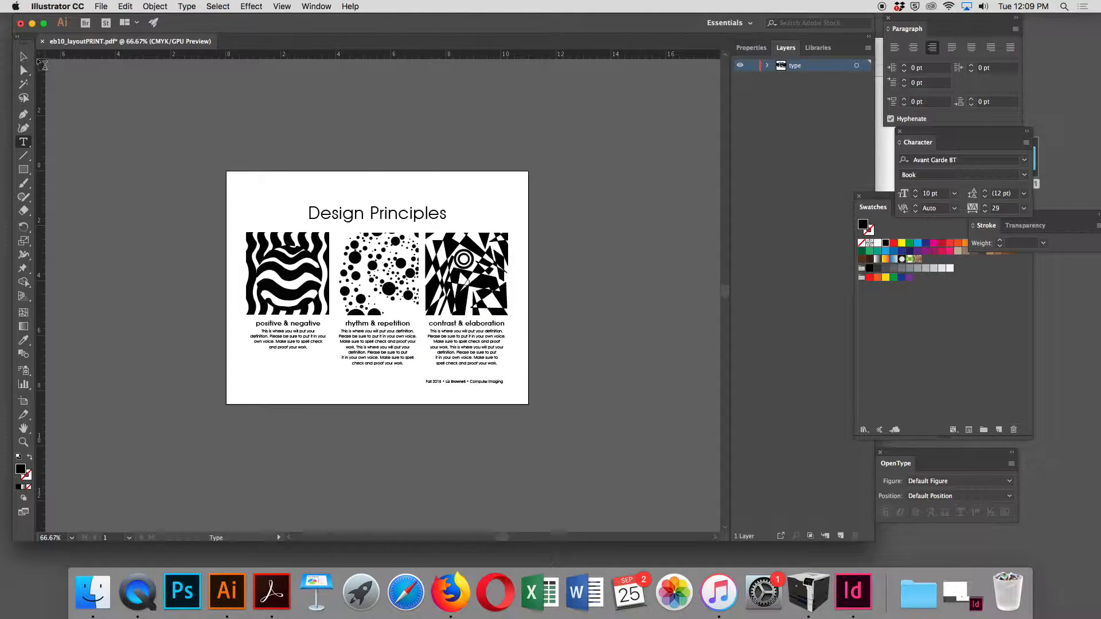
click(23, 57)
key(super+a)
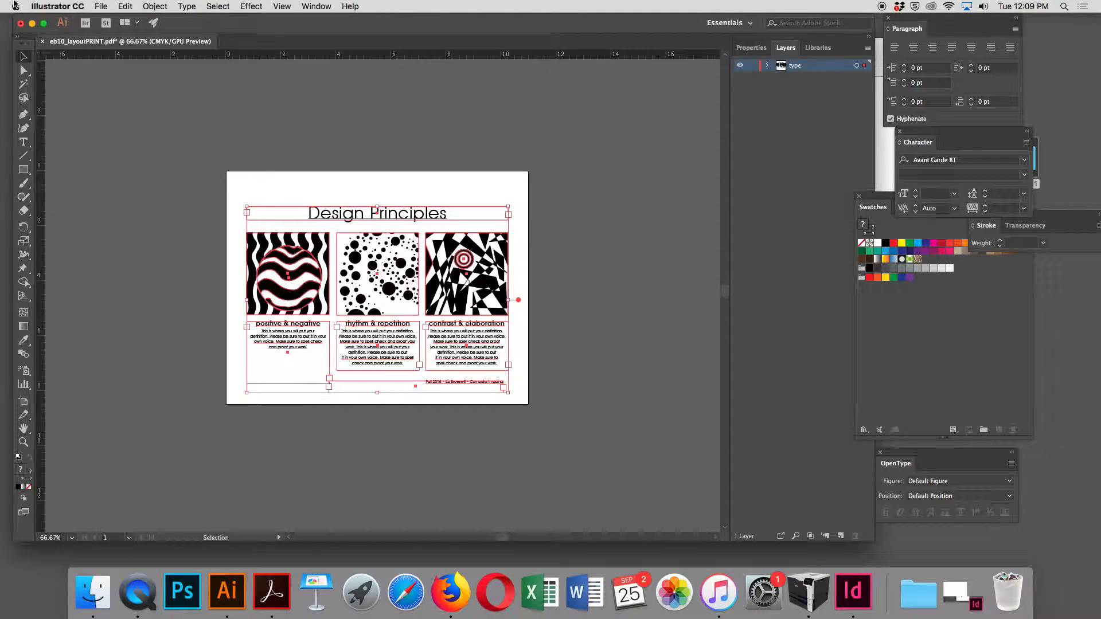
click(152, 6)
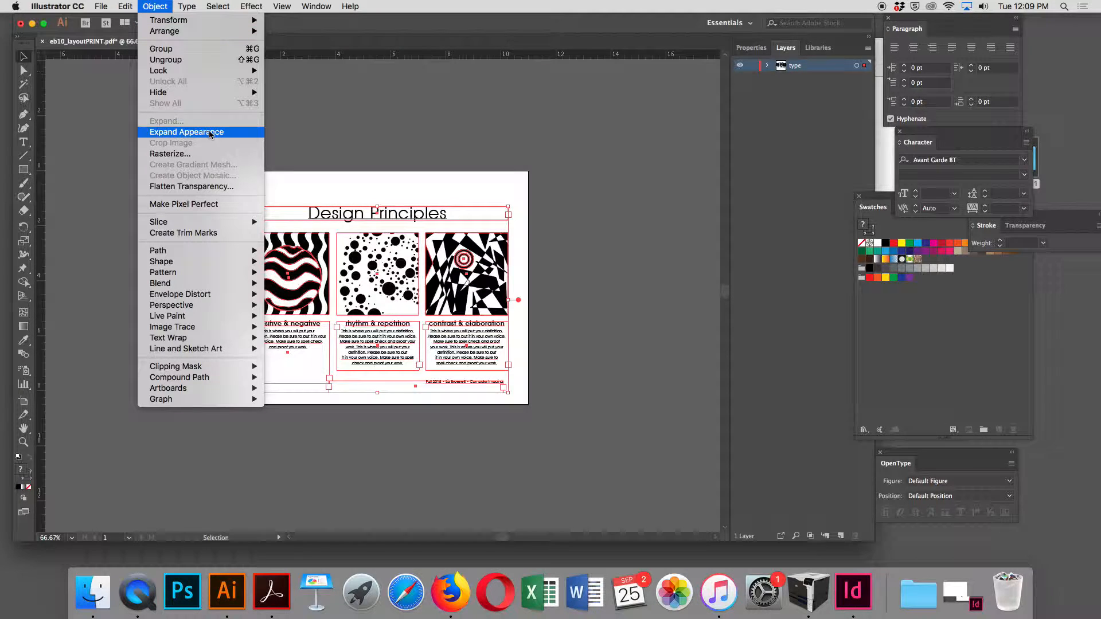
mouse_move(169, 255)
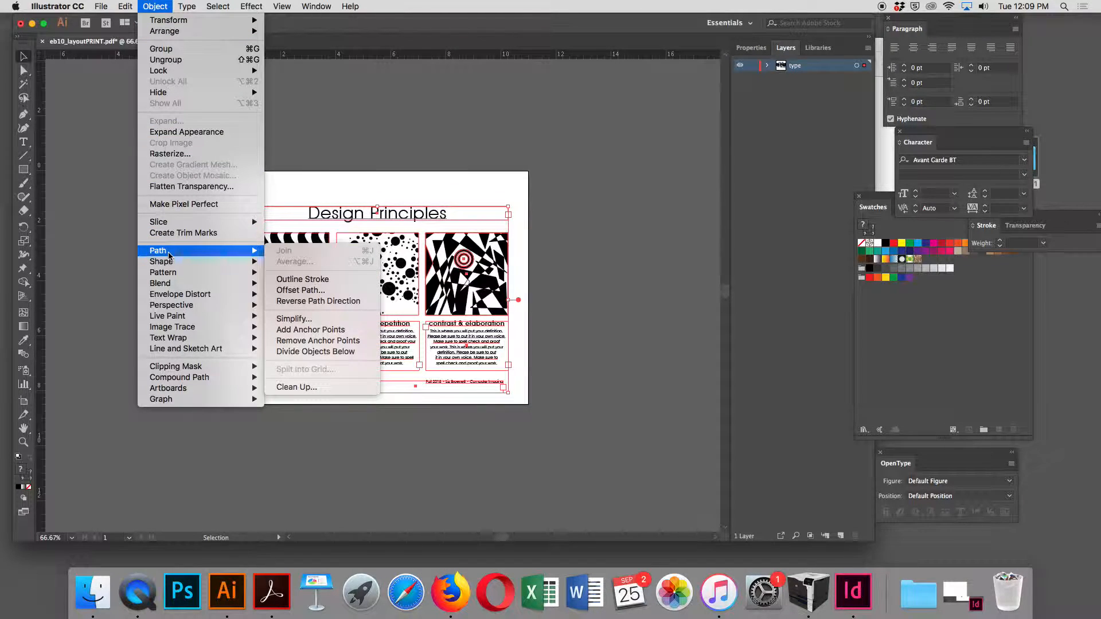
mouse_move(189, 5)
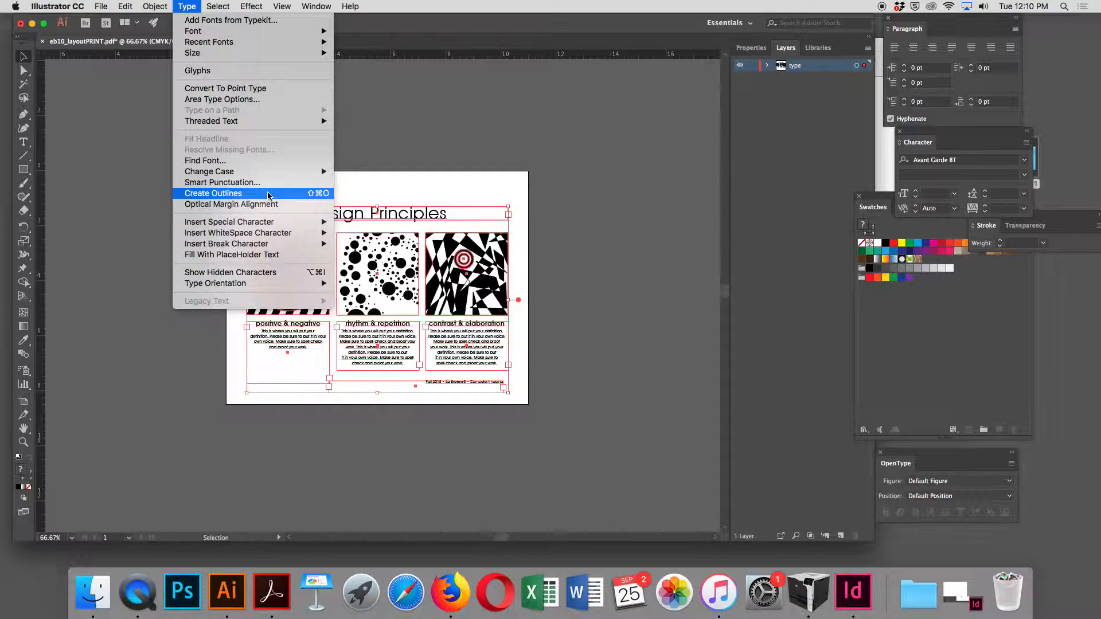
click(268, 194)
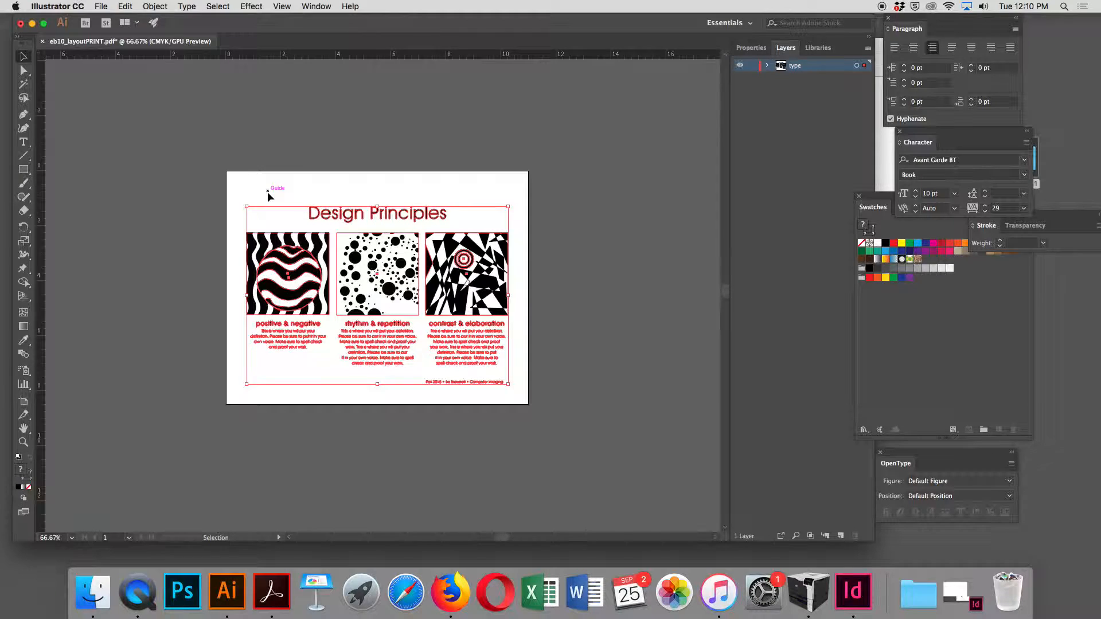
Step: Inspect the anchor points of the outlined text, save the print PDF and deselect the artwork
key(a)
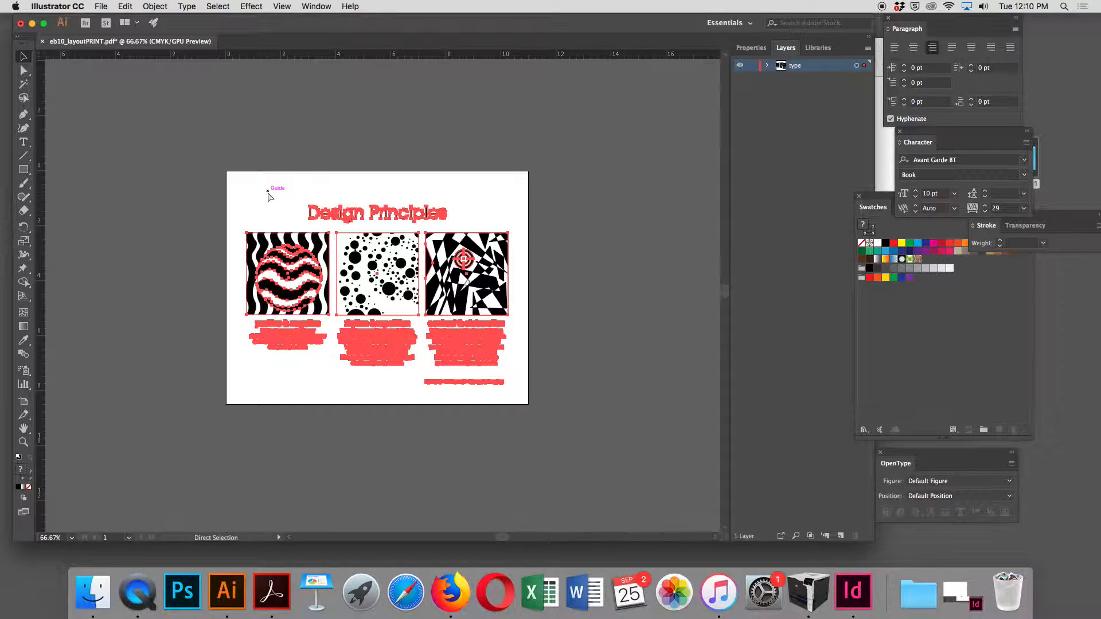
key(v)
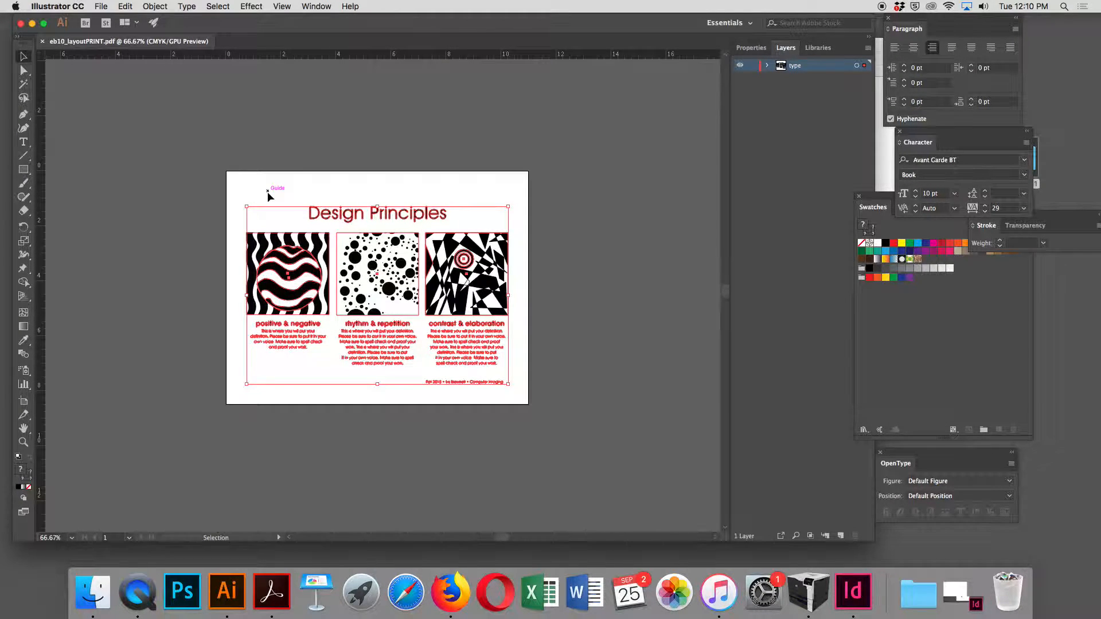
click(180, 155)
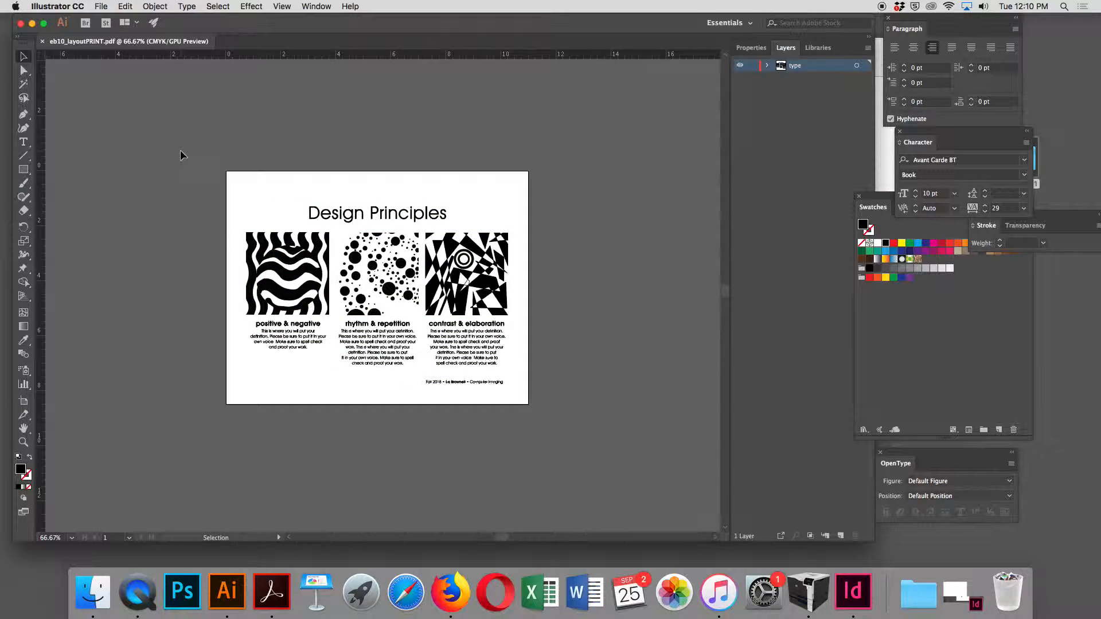